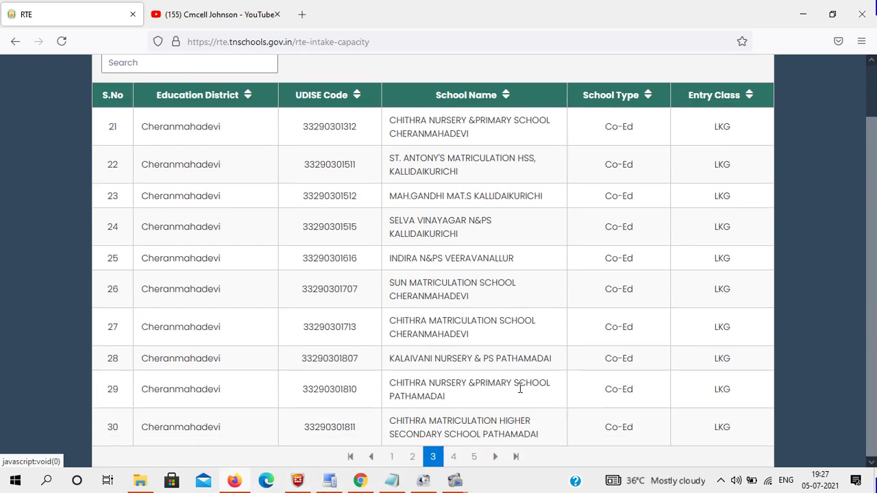
Step: Browse pages 5 and 6 of the school list and search the list for "thisai"
{"action": "left_click", "coordinate": [474, 457]}
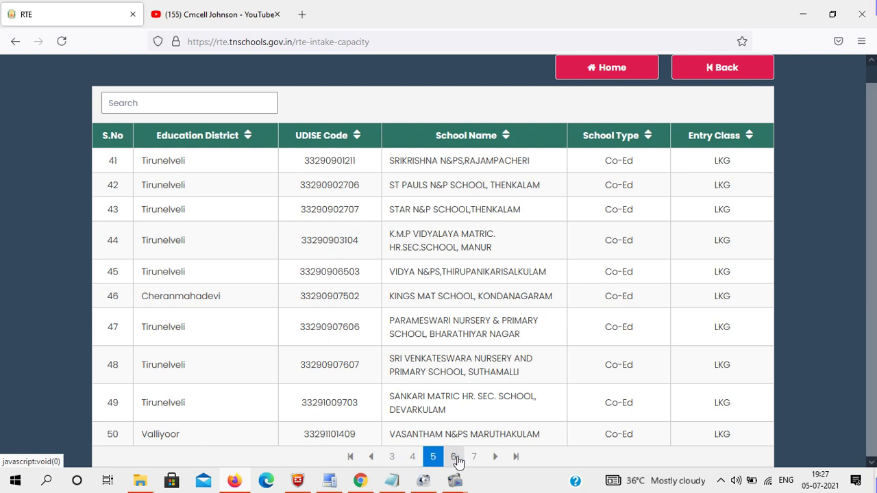
{"action": "left_click", "coordinate": [455, 458]}
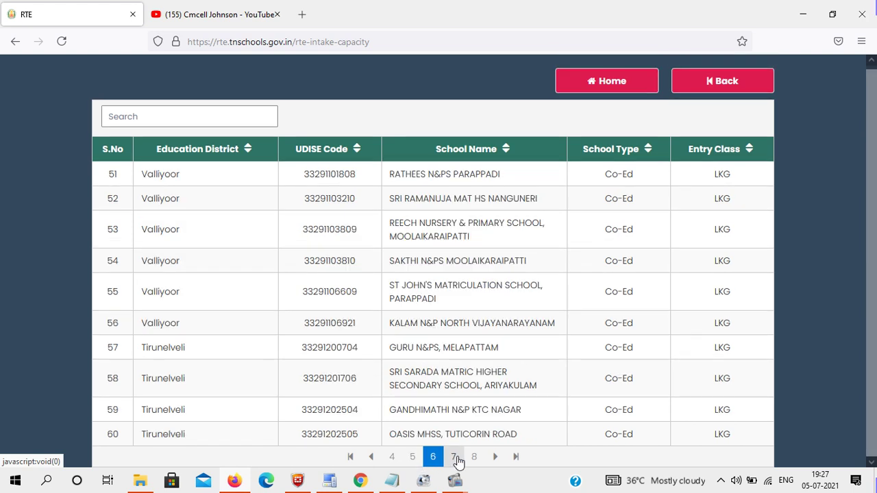
{"action": "left_click", "coordinate": [147, 118]}
{"action": "type", "text": "thi"}
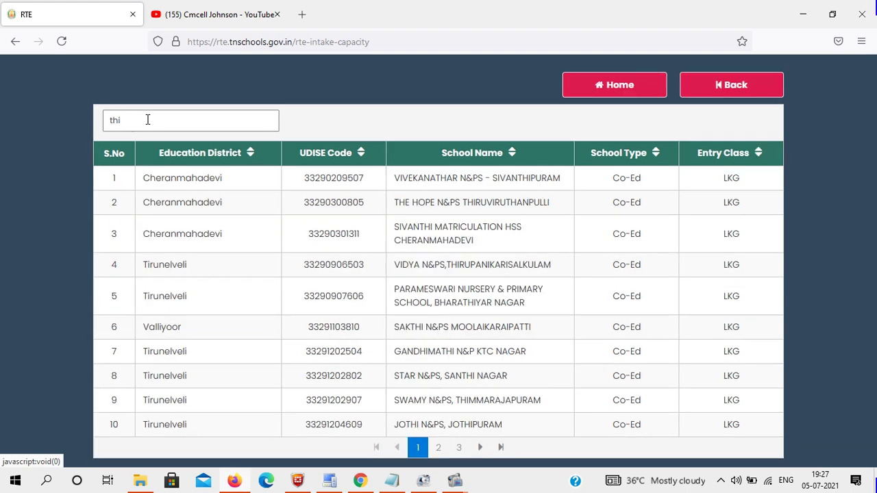
{"action": "type", "text": "sai"}
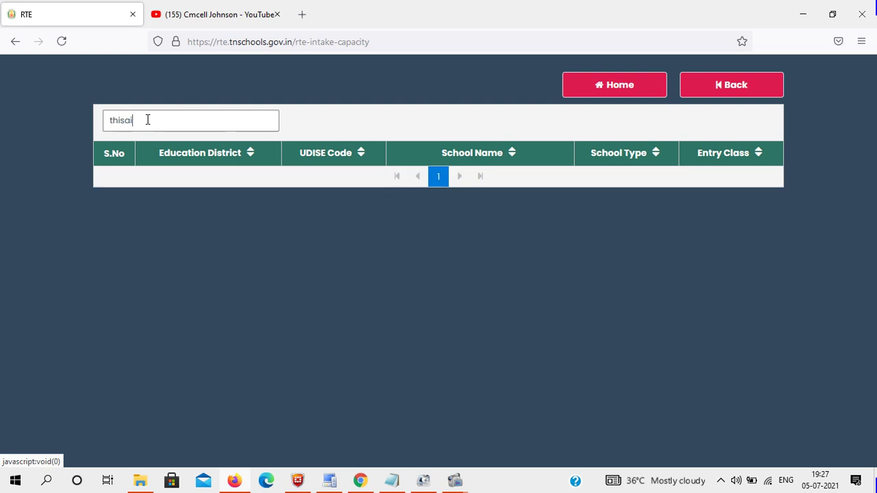
Step: Clear the school search and search the list for "moo" instead
{"action": "key", "text": "BackSpace"}
{"action": "key", "text": "BackSpace"}
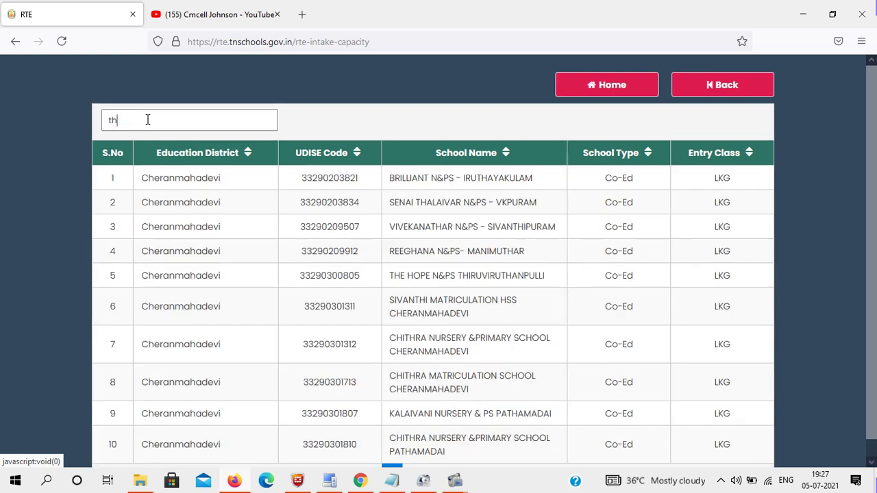
{"action": "key", "text": "BackSpace"}
{"action": "key", "text": "BackSpace"}
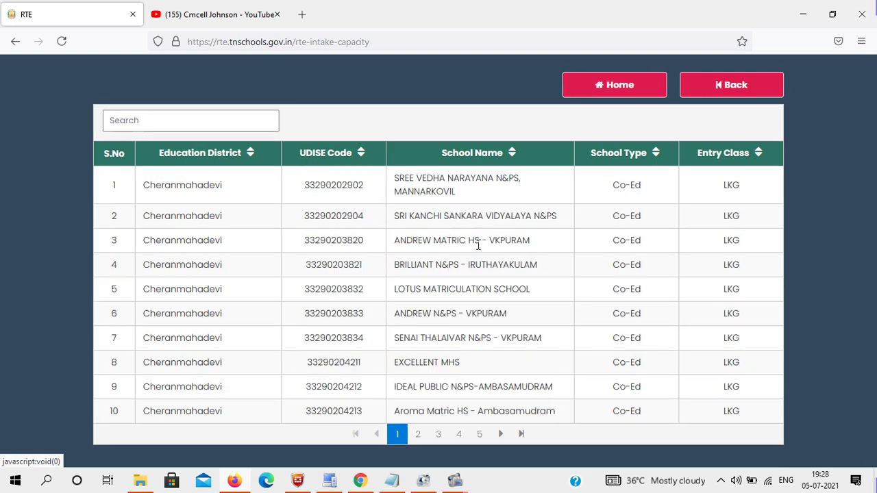
{"action": "type", "text": "moo"}
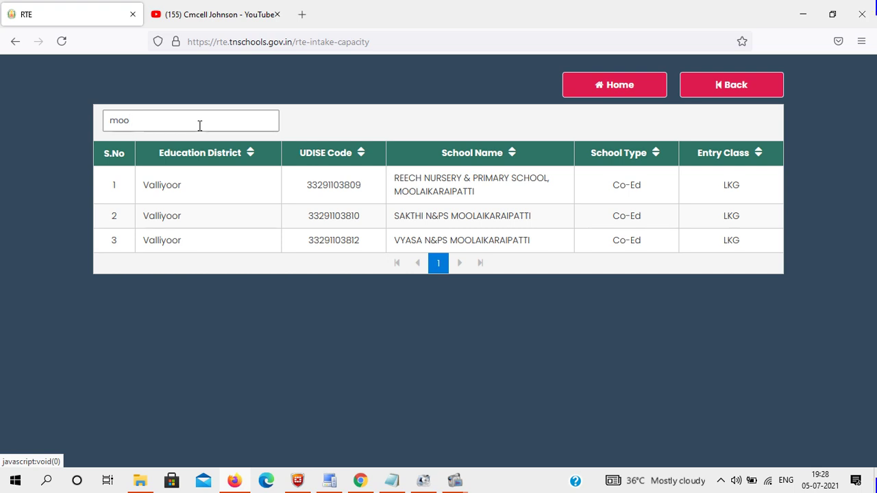
{"action": "left_click", "coordinate": [192, 7]}
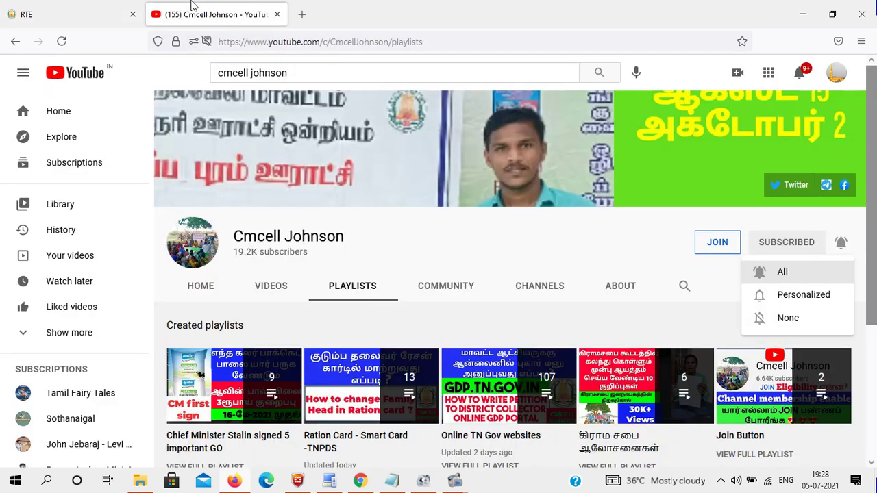
{"action": "left_click", "coordinate": [43, 6]}
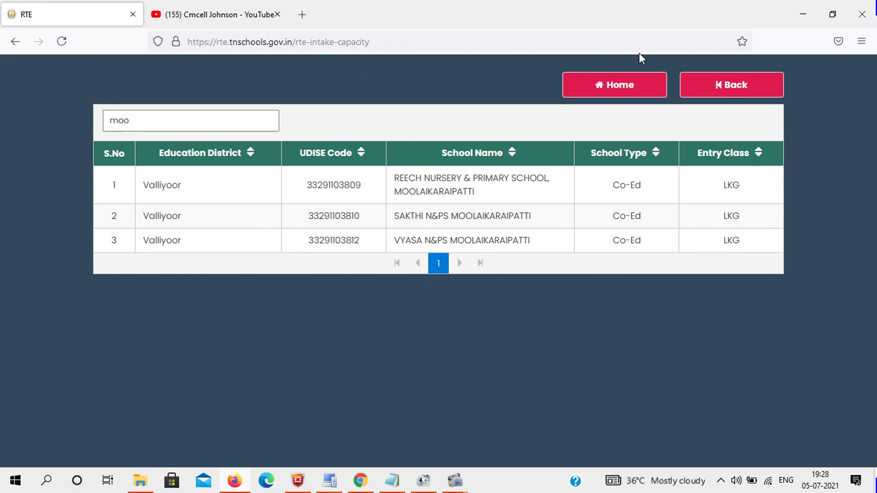
Step: Return to the RTE home page and start a new application
{"action": "left_click", "coordinate": [620, 90]}
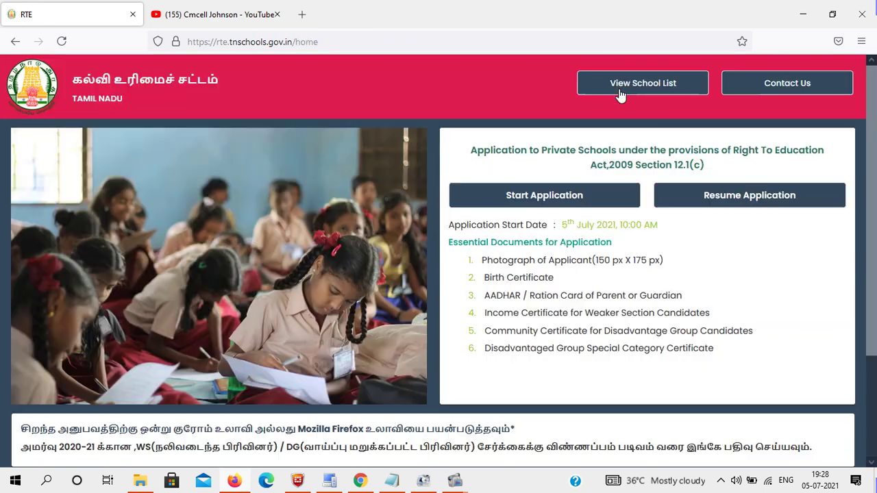
{"action": "left_click", "coordinate": [564, 198]}
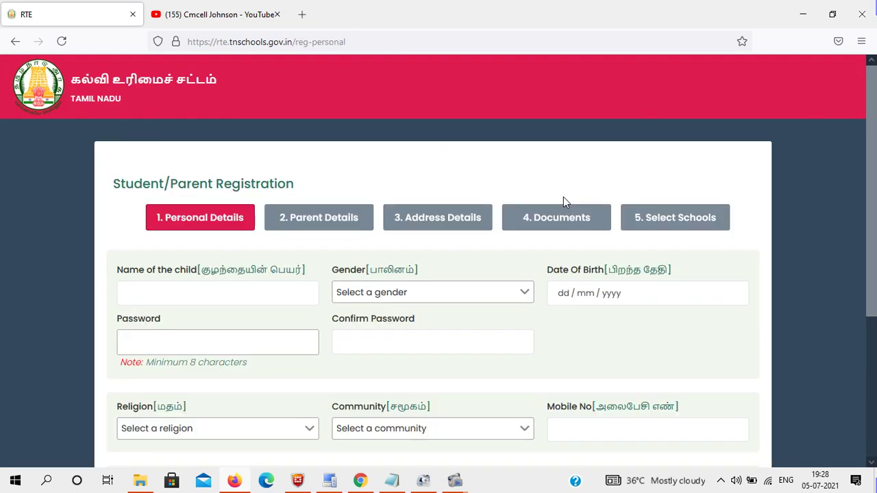
Step: Enter the child's name in the personal details and set the gender to Female
{"action": "scroll", "coordinate": [873, 115], "scroll_direction": "down", "scroll_amount": 3}
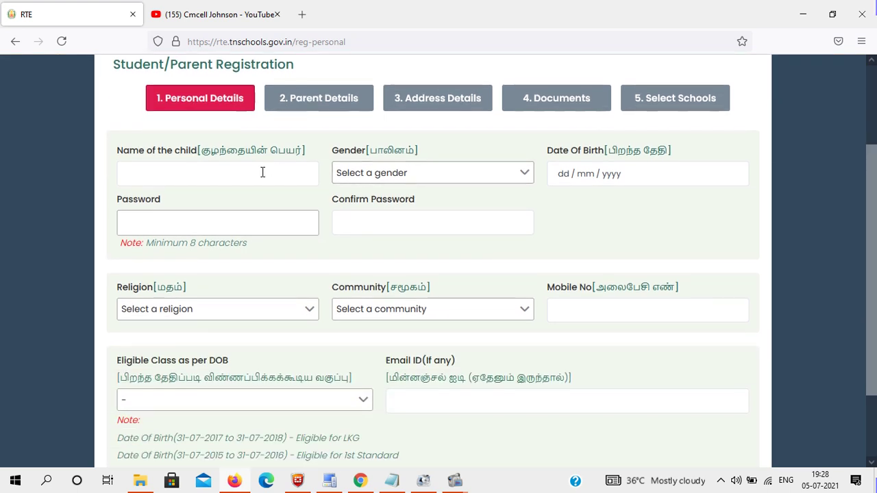
{"action": "left_click", "coordinate": [263, 172]}
{"action": "type", "text": "Jaslin"}
{"action": "left_click", "coordinate": [405, 177]}
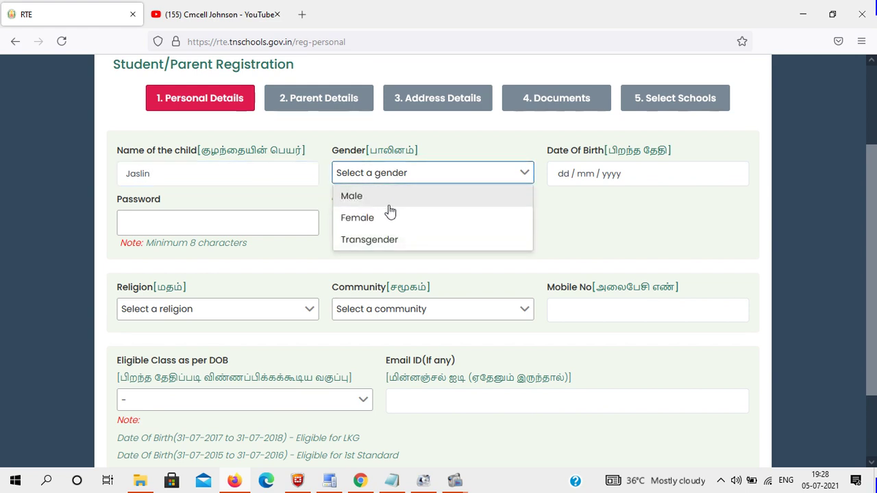
{"action": "left_click", "coordinate": [388, 205]}
{"action": "left_click", "coordinate": [347, 176]}
{"action": "key", "text": "Down"}
{"action": "key", "text": "Return"}
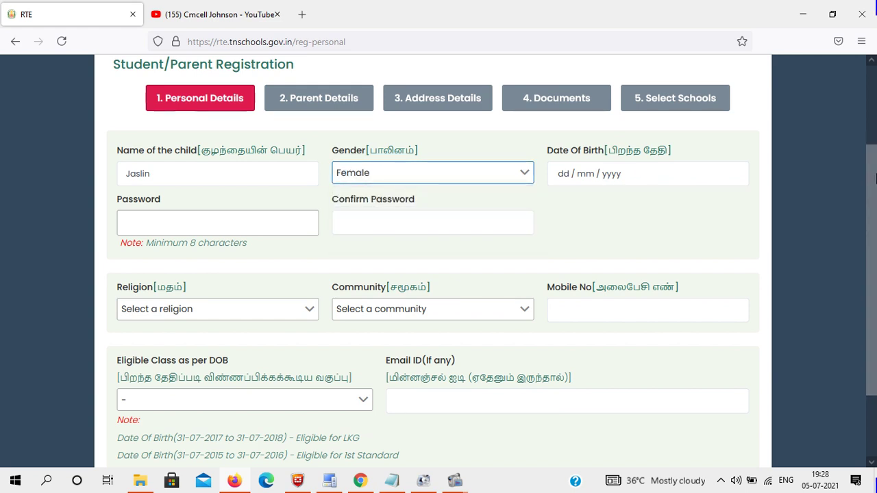
Step: Enter the child's date of birth in the personal details
{"action": "scroll", "coordinate": [875, 175], "scroll_direction": "down", "scroll_amount": 3}
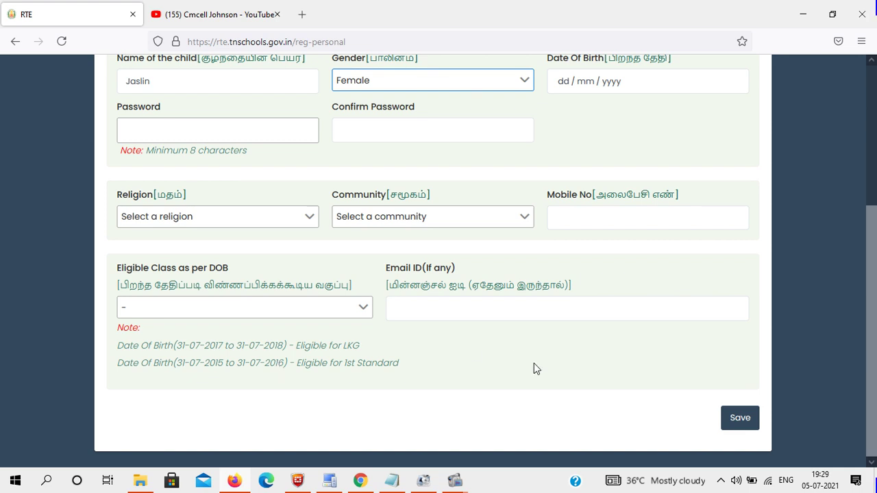
{"action": "scroll", "coordinate": [875, 295], "scroll_direction": "up", "scroll_amount": 1}
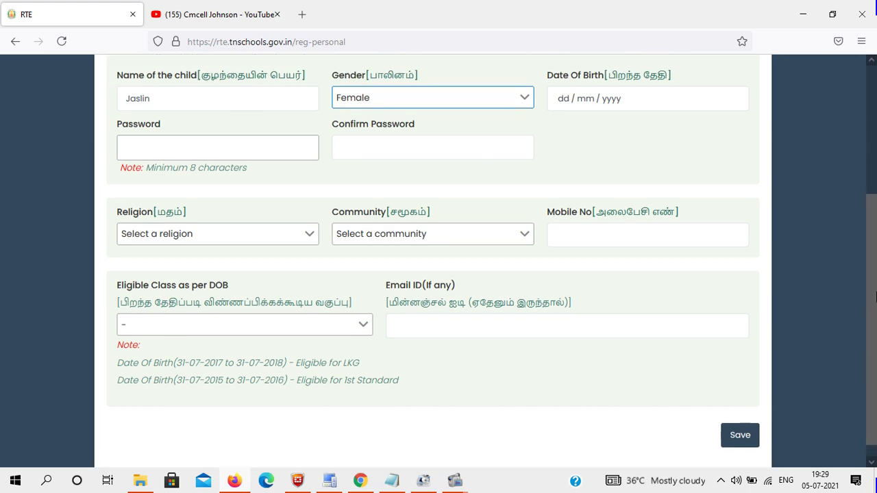
{"action": "scroll", "coordinate": [875, 295], "scroll_direction": "up", "scroll_amount": 3}
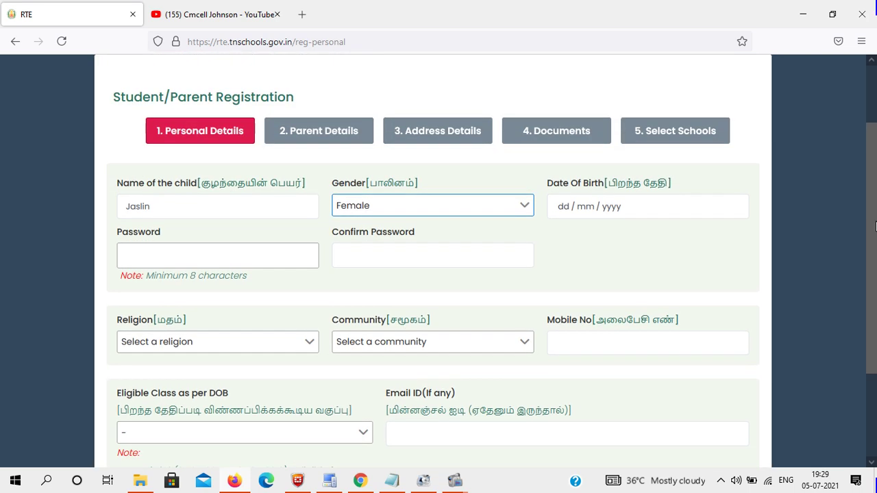
{"action": "left_click", "coordinate": [615, 208]}
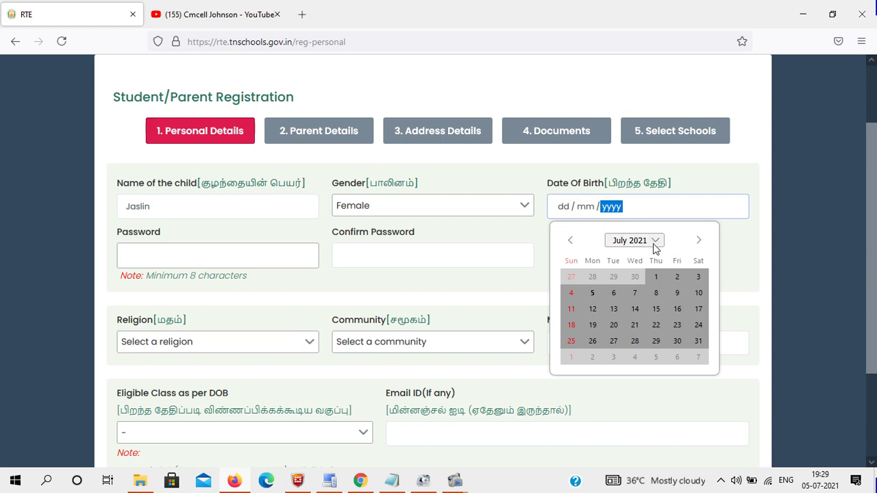
{"action": "left_click", "coordinate": [571, 241]}
{"action": "left_click", "coordinate": [572, 242]}
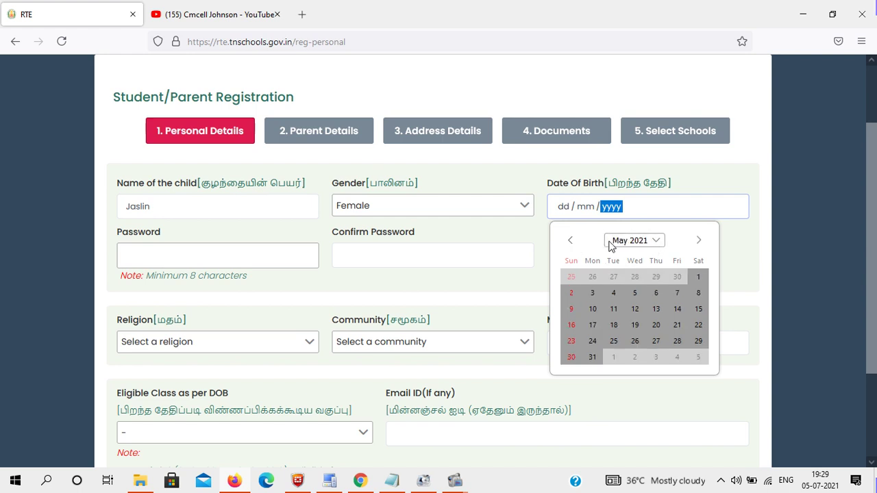
{"action": "left_click", "coordinate": [655, 241]}
{"action": "left_click", "coordinate": [650, 268]}
{"action": "left_click", "coordinate": [651, 273]}
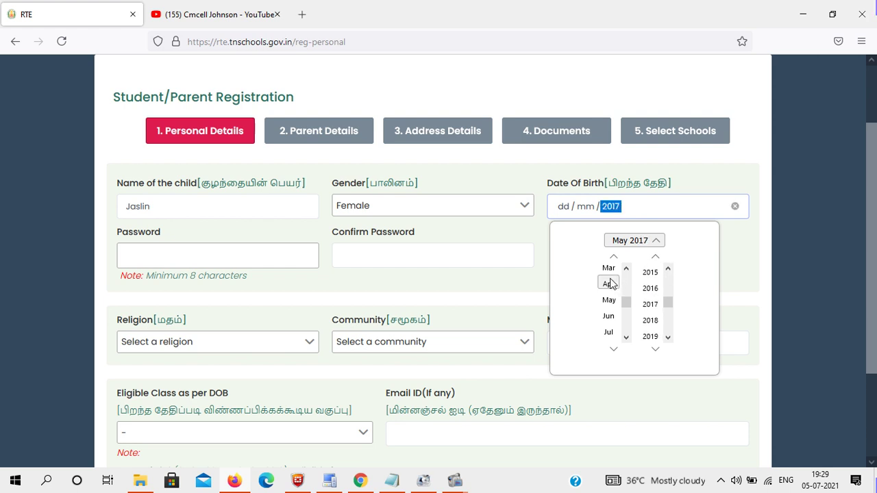
{"action": "left_click", "coordinate": [609, 332]}
{"action": "left_click", "coordinate": [609, 318]}
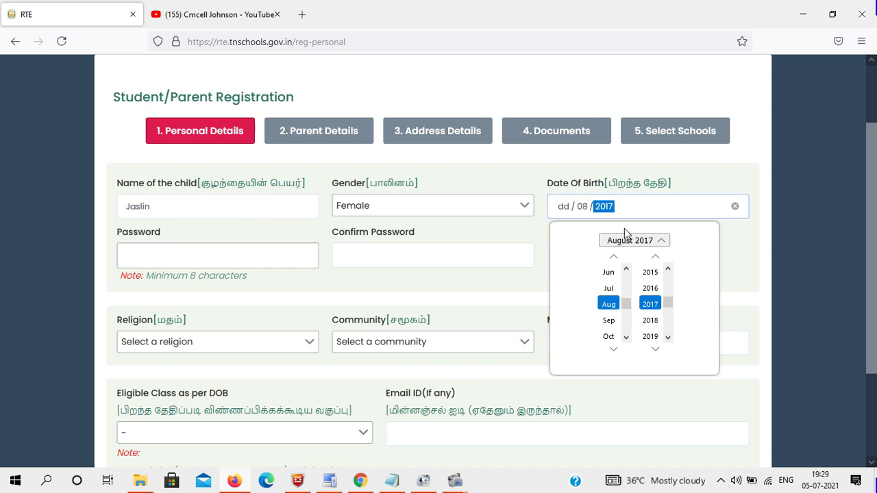
{"action": "left_click", "coordinate": [567, 206]}
{"action": "type", "text": "01"}
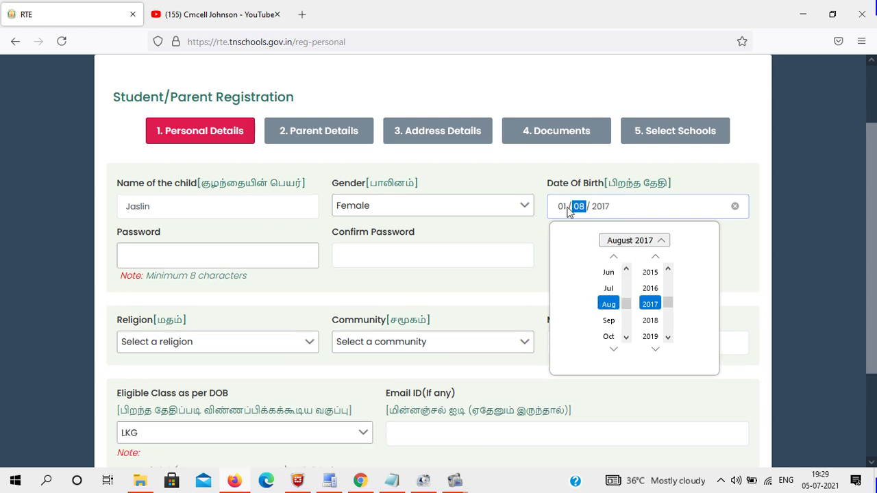
{"action": "left_click", "coordinate": [693, 173]}
Step: Enter the account password and repeat it in the Confirm Password field
{"action": "left_click", "coordinate": [219, 255]}
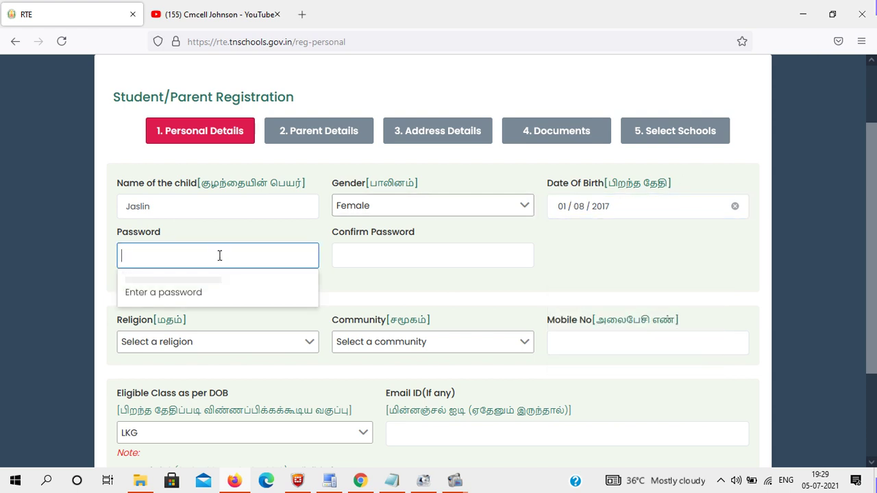
{"action": "type", "text": "••"}
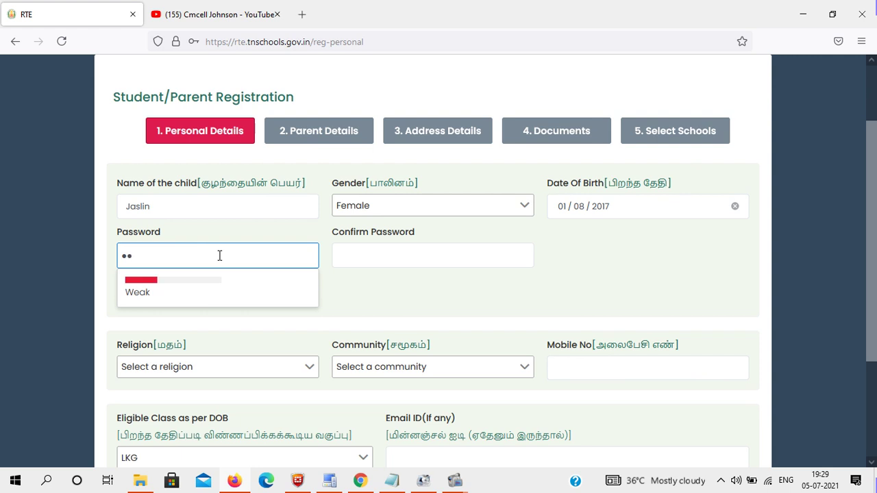
{"action": "type", "text": "••••••••"}
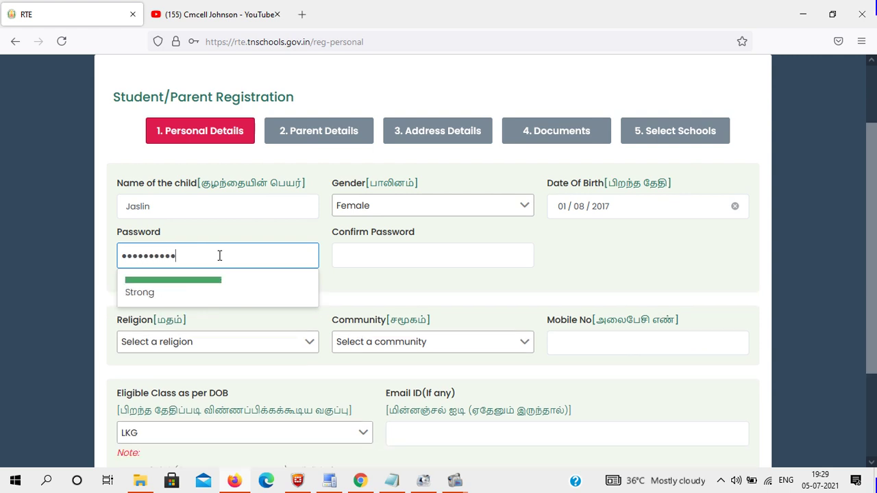
{"action": "left_click", "coordinate": [385, 248]}
{"action": "type", "text": "•"}
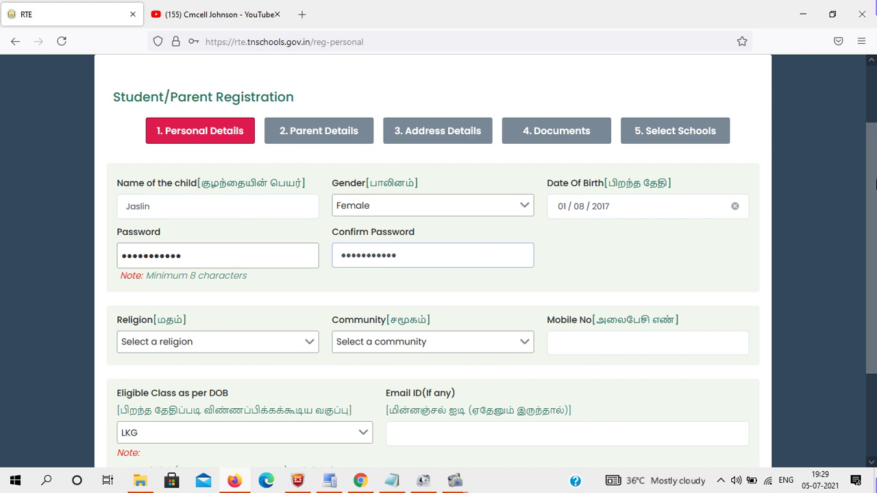
Step: Set the child's religion to Christian and the community to BC-Others
{"action": "scroll", "coordinate": [872, 184], "scroll_direction": "down", "scroll_amount": 2}
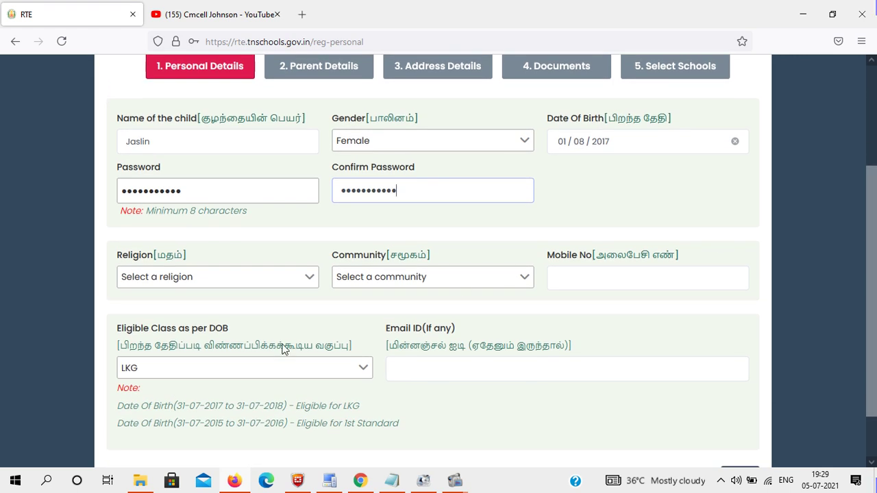
{"action": "left_click", "coordinate": [192, 284]}
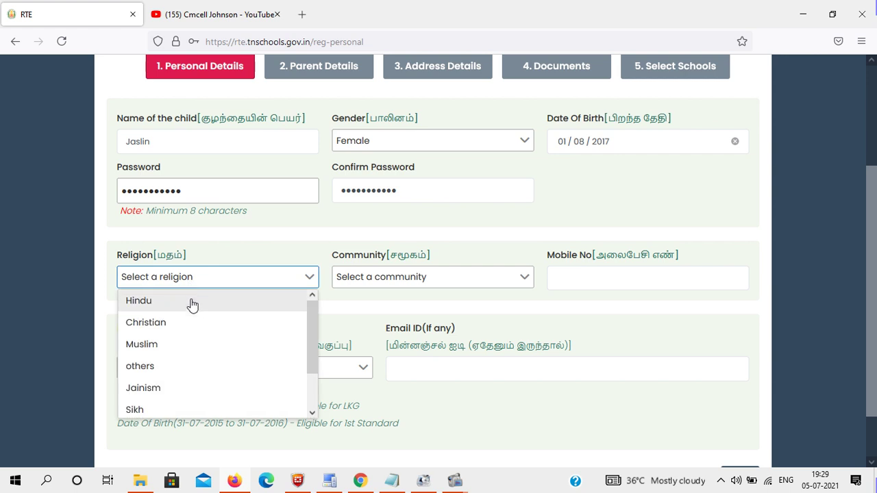
{"action": "left_click", "coordinate": [193, 323]}
{"action": "left_click", "coordinate": [392, 287]}
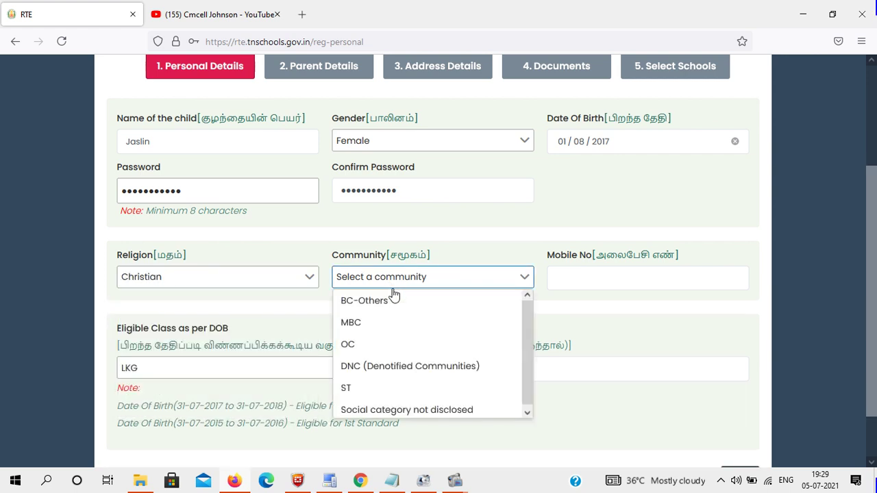
{"action": "left_click", "coordinate": [389, 302]}
{"action": "left_click", "coordinate": [615, 288]}
{"action": "scroll", "coordinate": [875, 226], "scroll_direction": "down", "scroll_amount": 2}
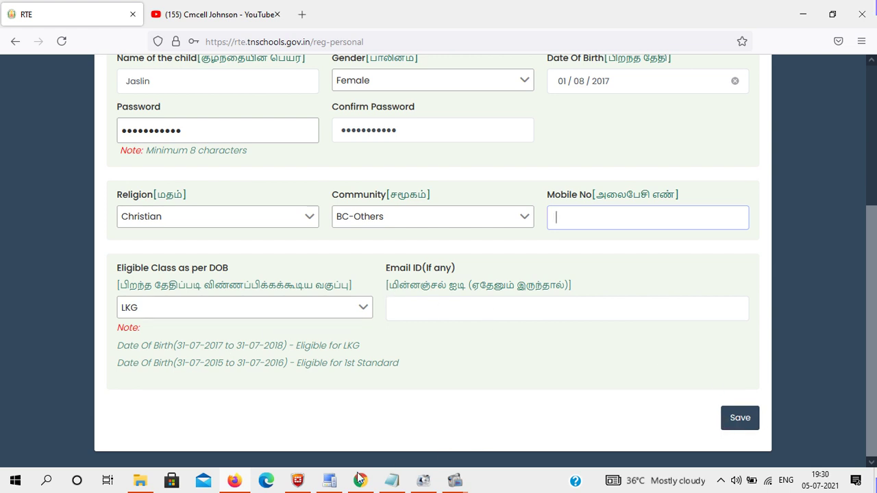
Step: Select the application number noted in Notepad, and copy the application number from the saved registration open in Chrome
{"action": "left_click", "coordinate": [393, 481]}
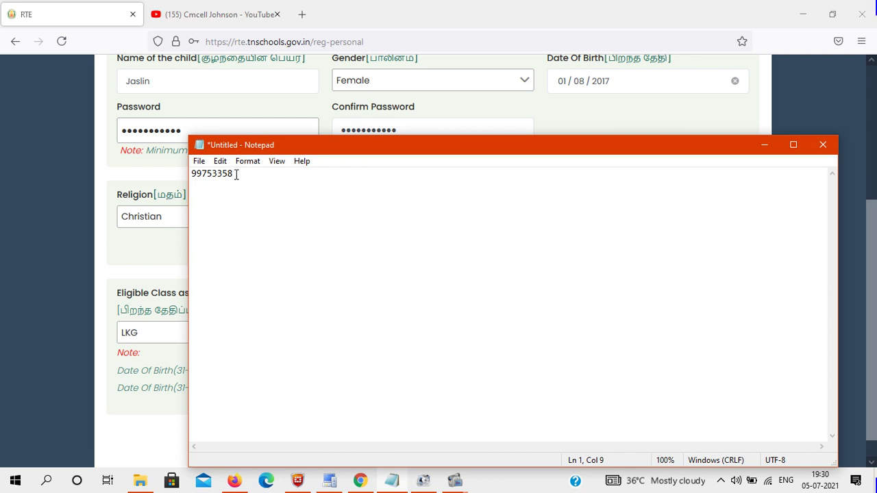
{"action": "left_click_drag", "start_coordinate": [239, 176], "coordinate": [191, 174]}
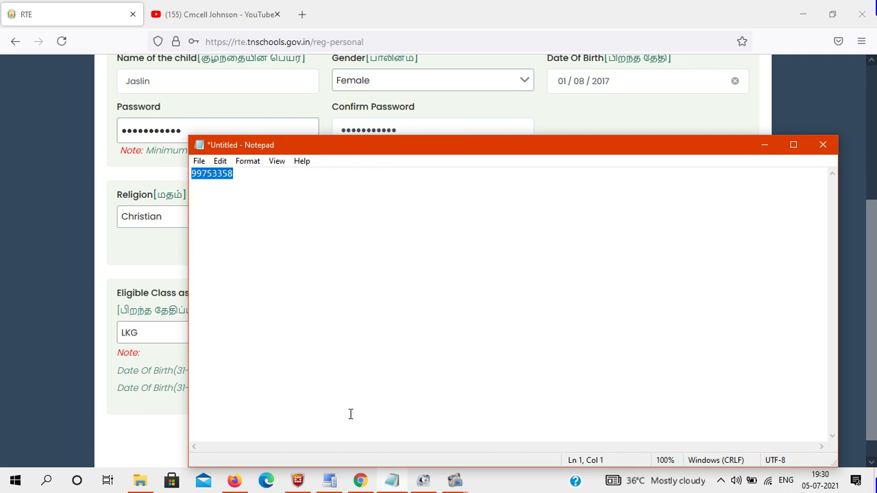
{"action": "left_click", "coordinate": [359, 481]}
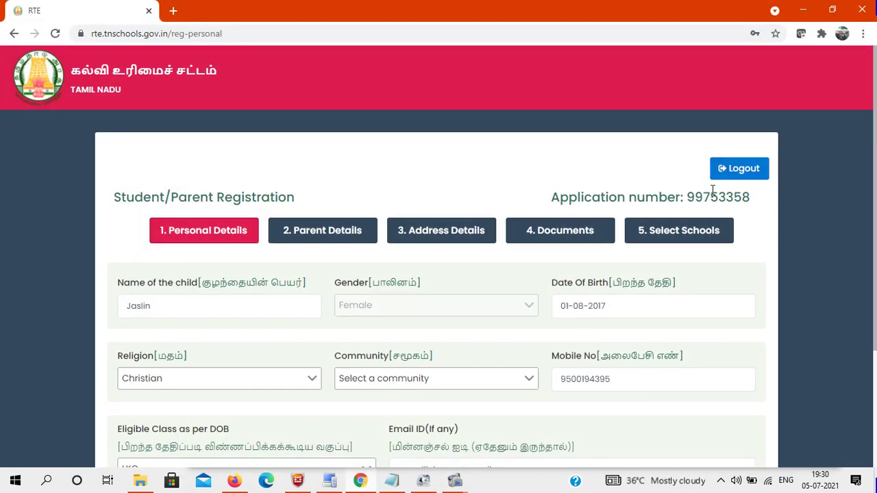
{"action": "left_click_drag", "start_coordinate": [690, 196], "coordinate": [754, 205]}
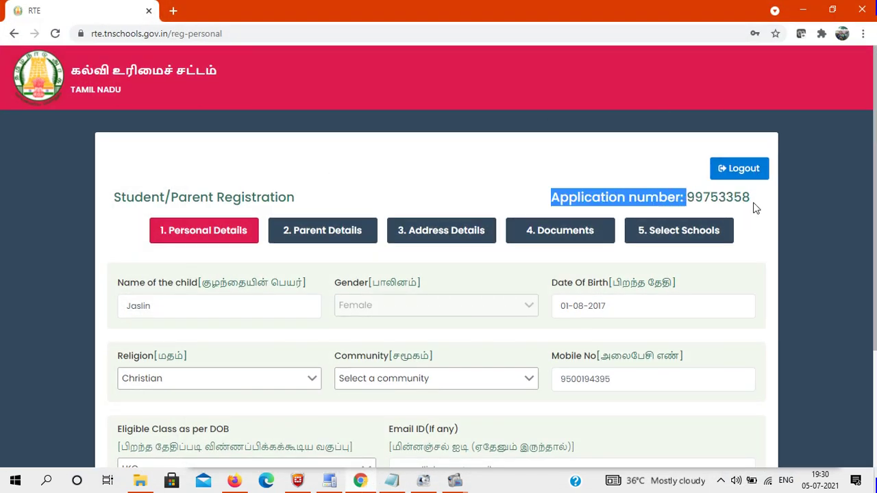
{"action": "left_click", "coordinate": [754, 204]}
{"action": "left_click_drag", "start_coordinate": [689, 196], "coordinate": [748, 198]}
{"action": "key", "text": "ctrl+c"}
Step: Log out of the registration, confirm the logout, and open the portal's login page at rte.tnschools.gov.in/login
{"action": "left_click", "coordinate": [764, 170]}
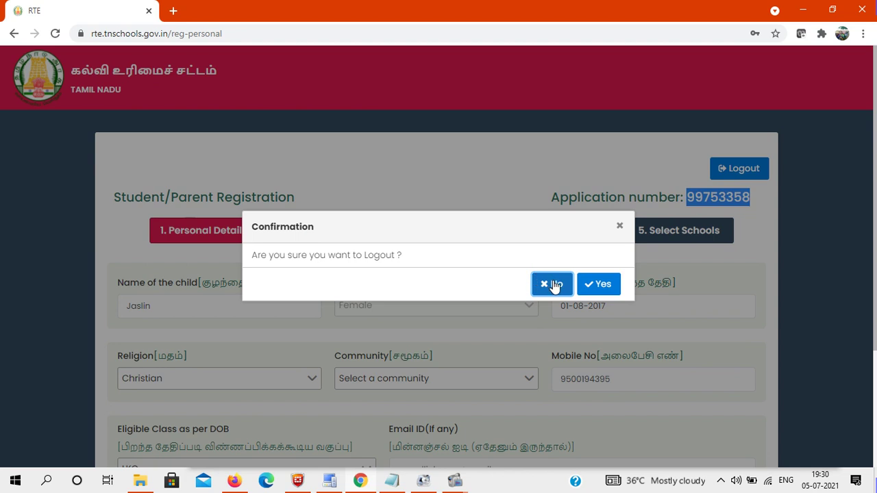
{"action": "left_click", "coordinate": [600, 287]}
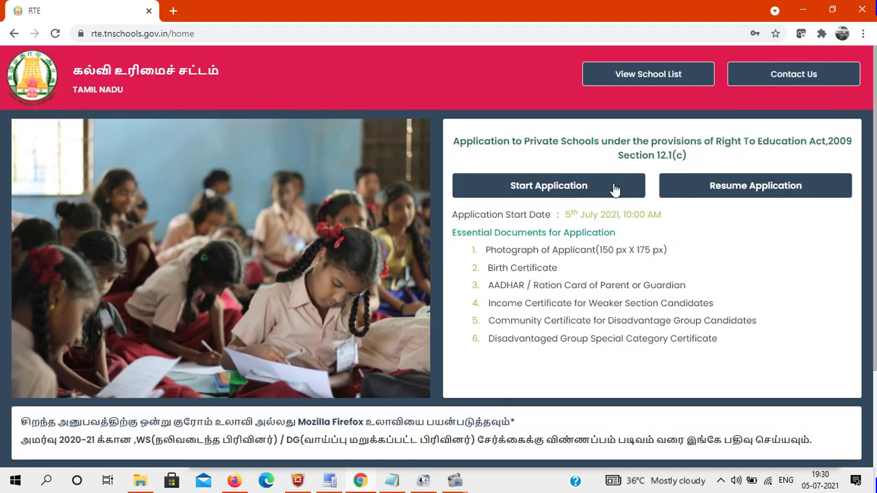
{"action": "scroll", "coordinate": [875, 159], "scroll_direction": "down", "scroll_amount": 1}
{"action": "scroll", "coordinate": [876, 159], "scroll_direction": "up", "scroll_amount": 1}
{"action": "double_click", "coordinate": [175, 34]}
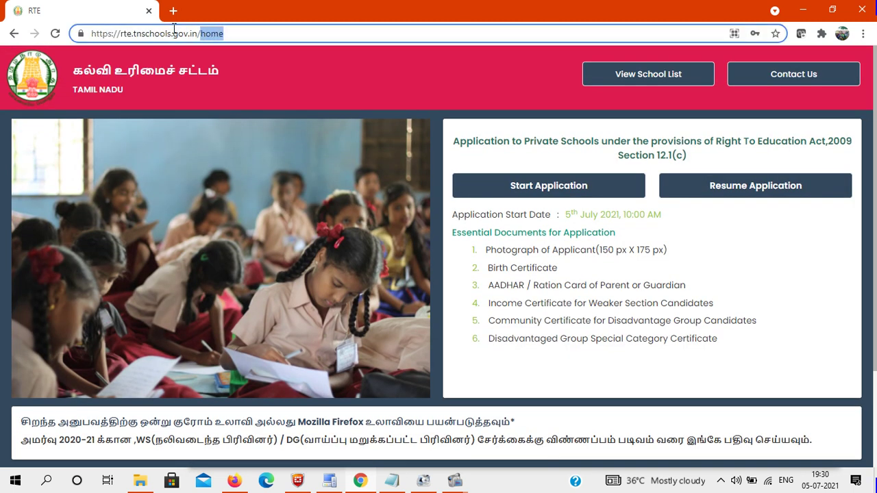
{"action": "type", "text": "login"}
{"action": "key", "text": "Return"}
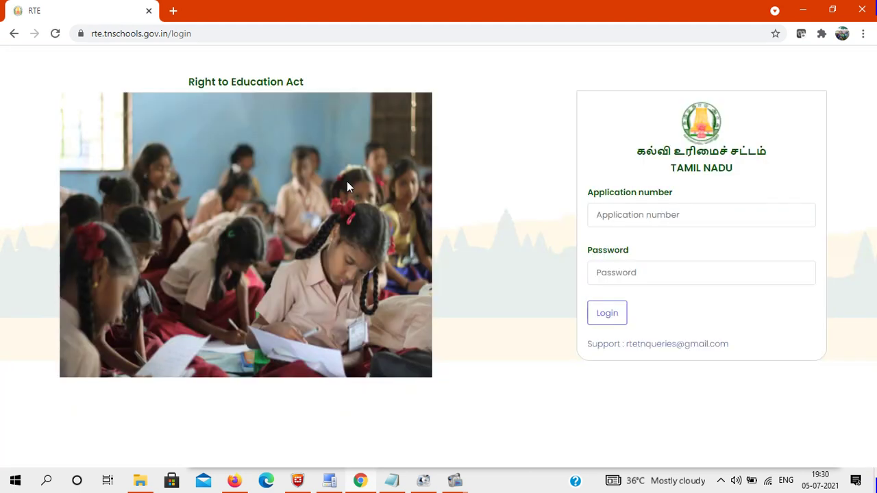
Step: Log in with the copied application number and the account password
{"action": "left_click", "coordinate": [645, 224]}
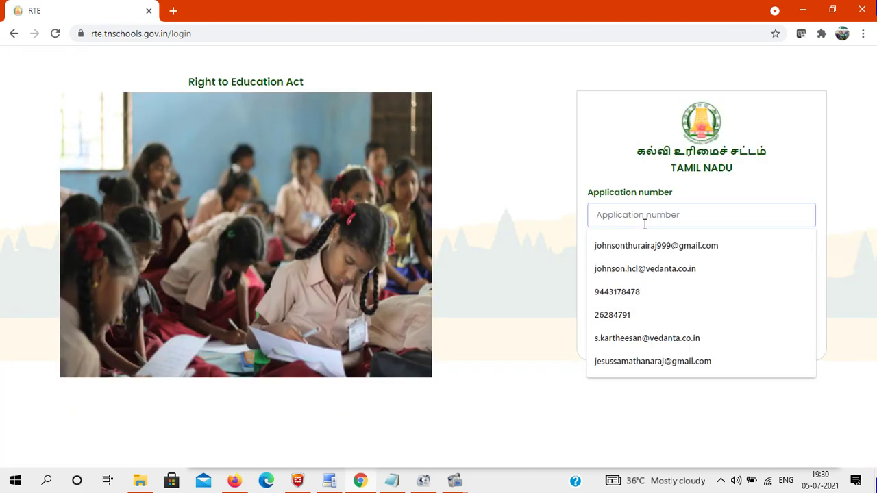
{"action": "key", "text": "ctrl+v"}
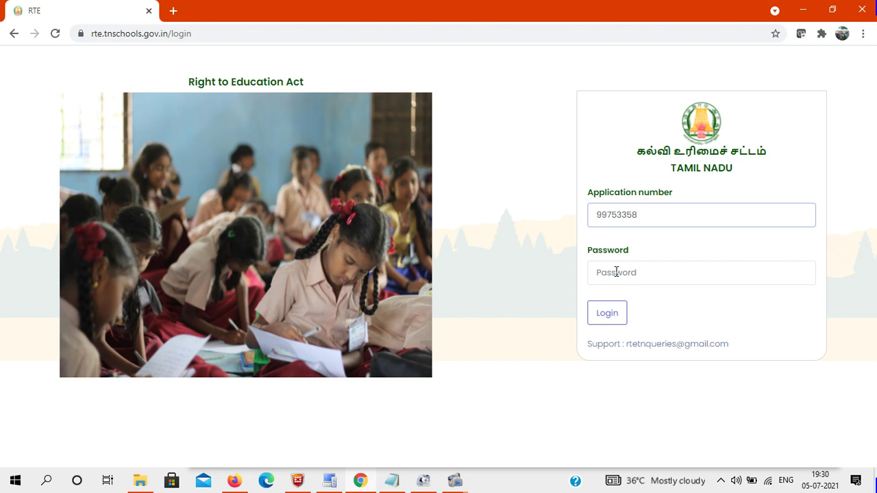
{"action": "left_click", "coordinate": [625, 278]}
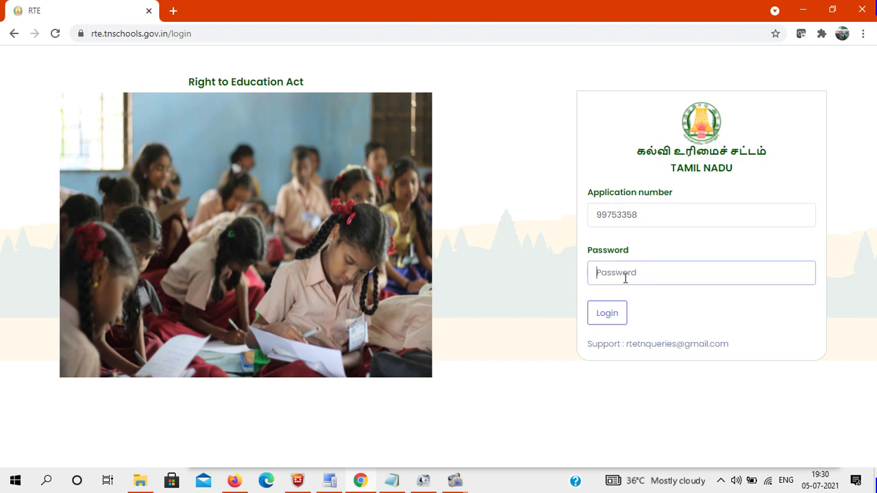
{"action": "type", "text": "•"}
{"action": "left_click", "coordinate": [607, 317]}
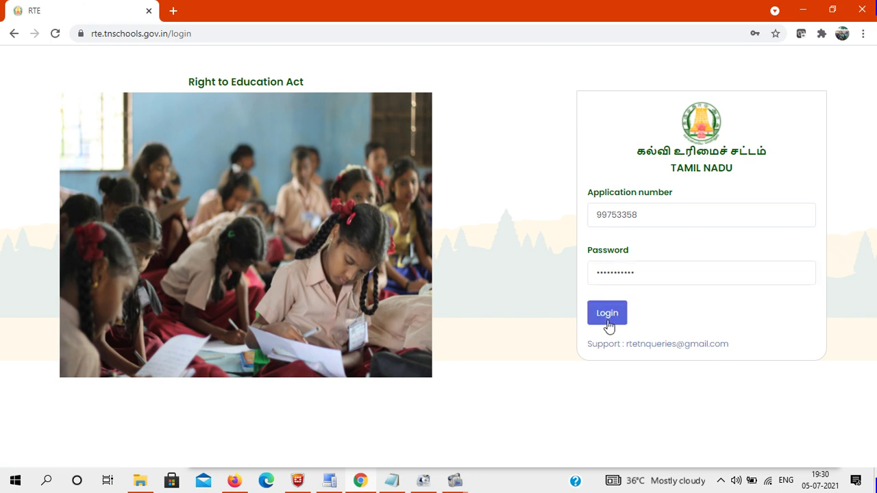
Step: Check the category options in the parent details, keep Weaker Section, and save the page
{"action": "left_click_drag", "start_coordinate": [876, 147], "coordinate": [875, 236]}
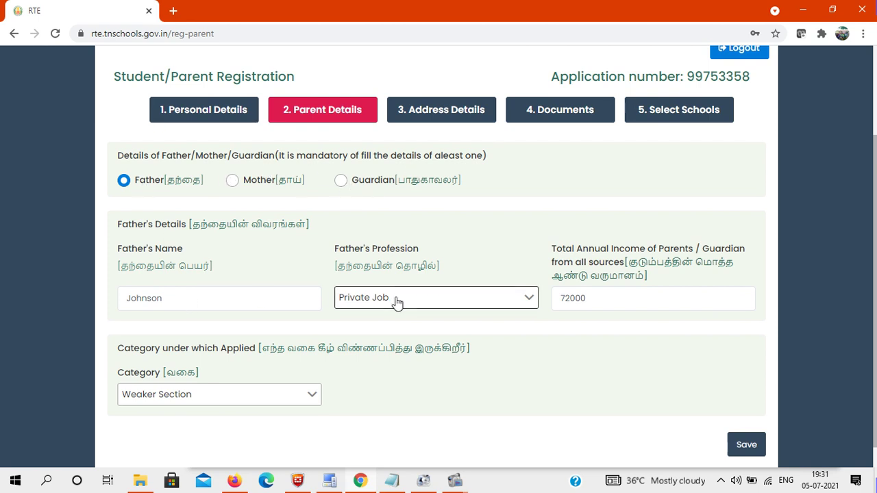
{"action": "left_click_drag", "start_coordinate": [875, 209], "coordinate": [875, 233]}
{"action": "left_click", "coordinate": [276, 372]}
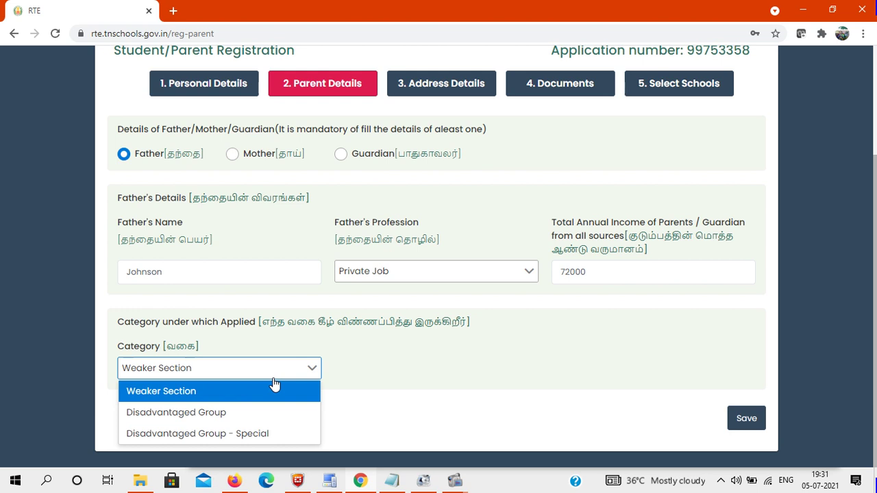
{"action": "left_click", "coordinate": [426, 370]}
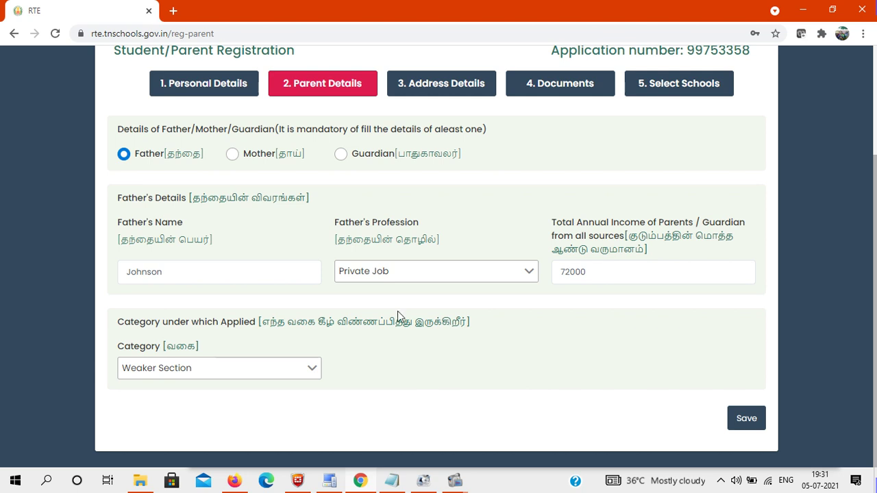
{"action": "left_click", "coordinate": [740, 425]}
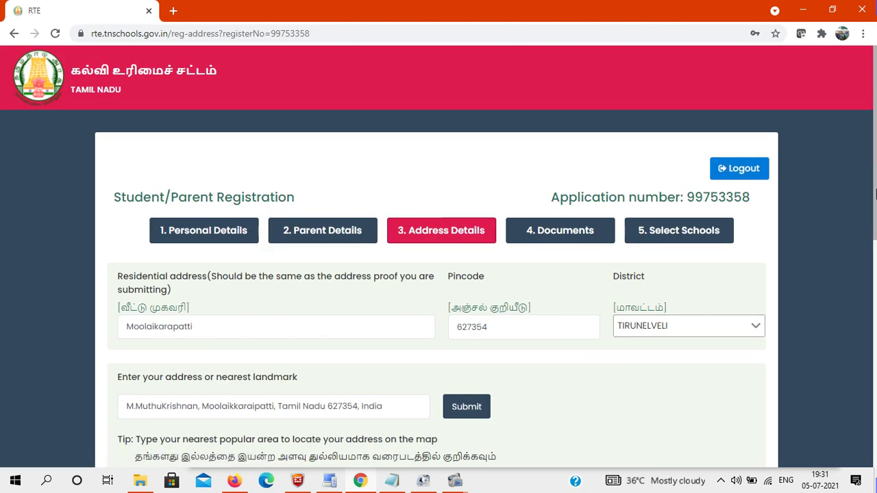
Step: Zoom the address map out two levels and get the map address for the application
{"action": "scroll", "coordinate": [876, 213], "scroll_direction": "down", "scroll_amount": 1}
{"action": "scroll", "coordinate": [876, 214], "scroll_direction": "down", "scroll_amount": 2}
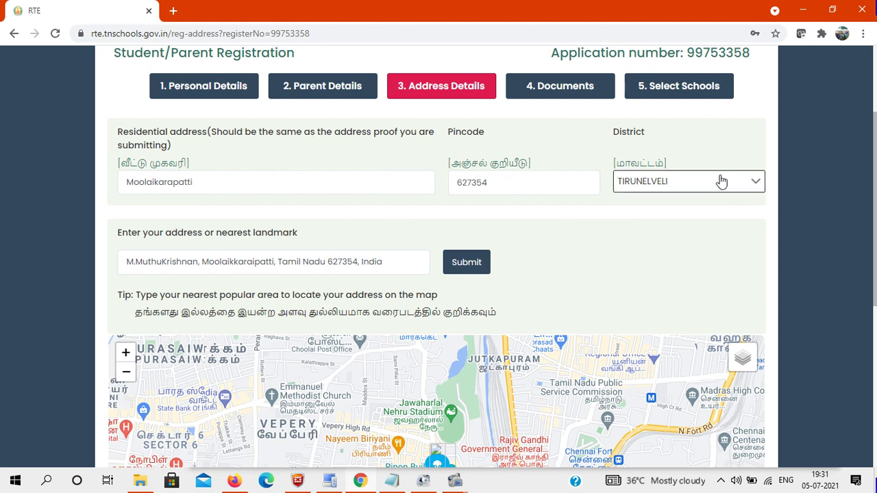
{"action": "scroll", "coordinate": [875, 240], "scroll_direction": "down", "scroll_amount": 1}
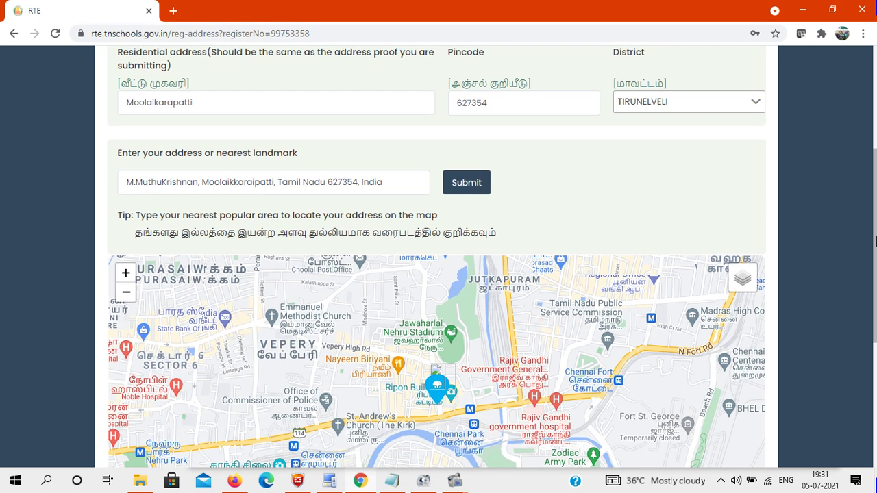
{"action": "scroll", "coordinate": [875, 240], "scroll_direction": "down", "scroll_amount": 1}
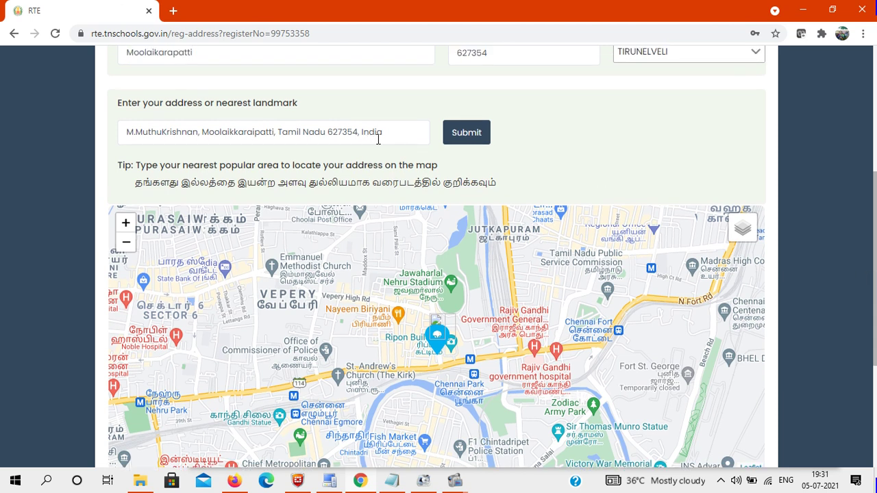
{"action": "scroll", "coordinate": [875, 204], "scroll_direction": "down", "scroll_amount": 1}
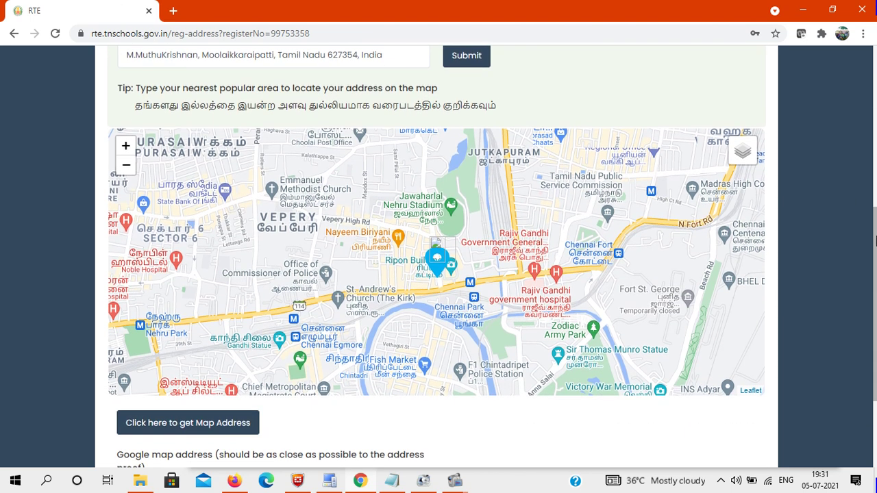
{"action": "left_click", "coordinate": [126, 166]}
{"action": "left_click", "coordinate": [126, 166]}
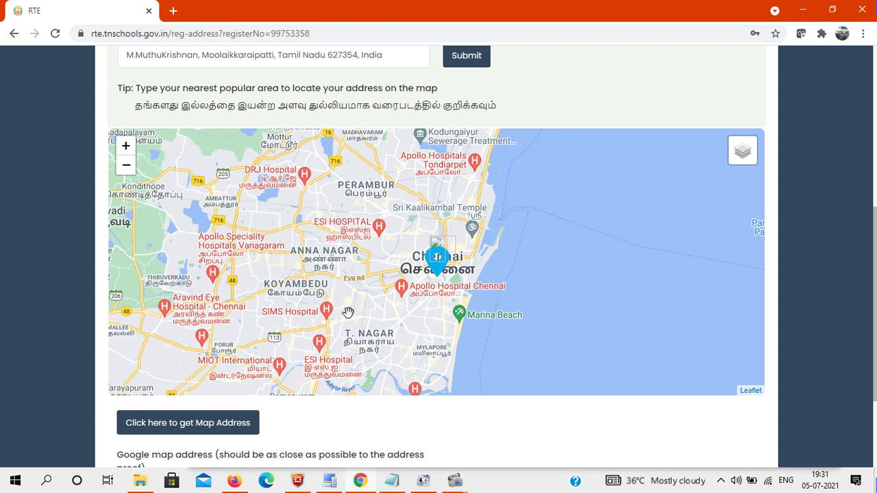
{"action": "left_click", "coordinate": [206, 422]}
{"action": "scroll", "coordinate": [875, 312], "scroll_direction": "down", "scroll_amount": 2}
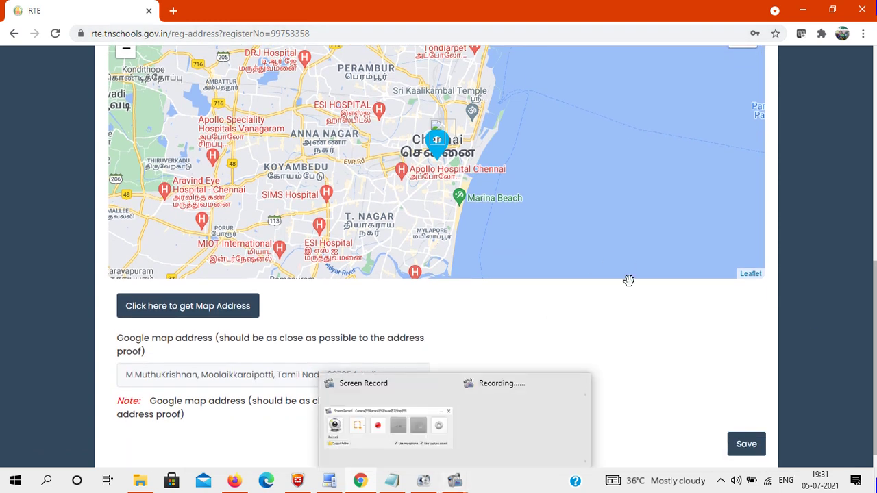
Step: Save the address details and confirm the residential and Google map addresses
{"action": "scroll", "coordinate": [876, 335], "scroll_direction": "down", "scroll_amount": 1}
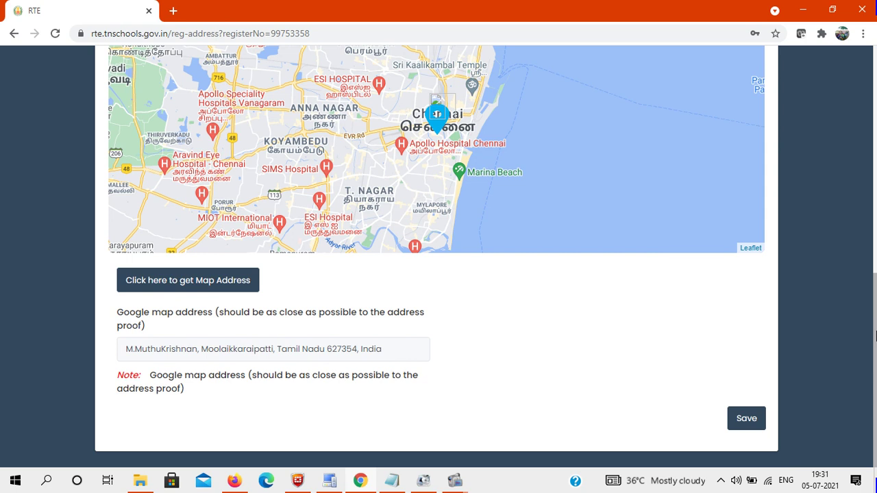
{"action": "left_click", "coordinate": [757, 419]}
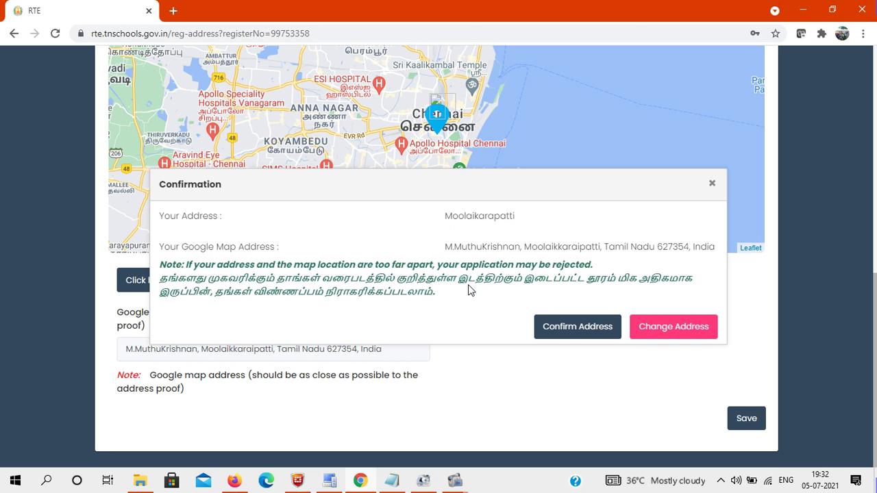
{"action": "left_click", "coordinate": [589, 328]}
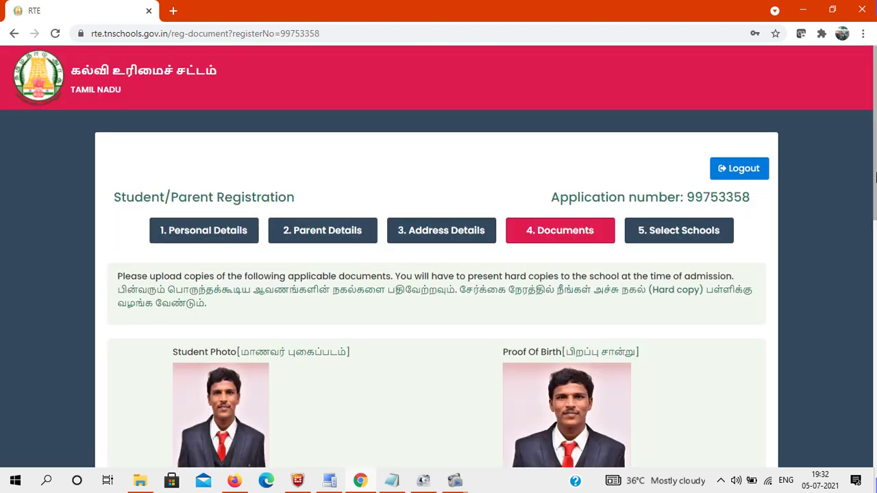
Step: Review the uploaded student photo, birth proof, parent ID, address proof and income certificate, and save the documents
{"action": "scroll", "coordinate": [875, 192], "scroll_direction": "down", "scroll_amount": 2}
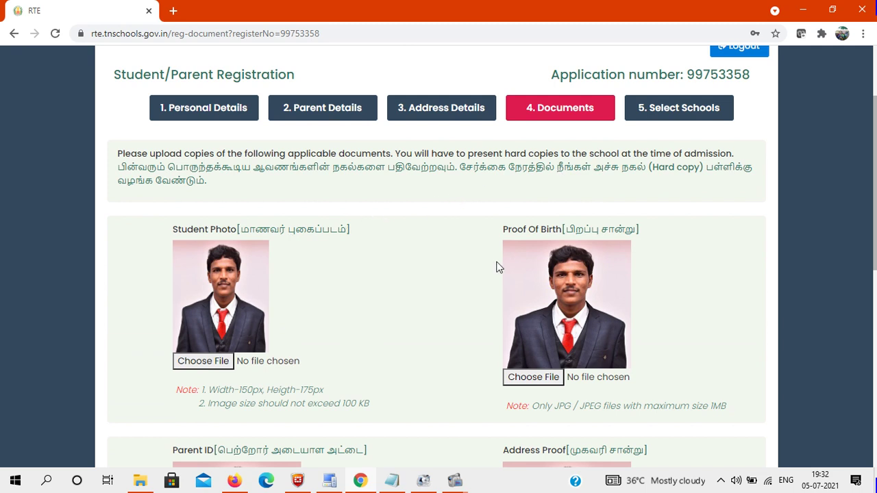
{"action": "left_click_drag", "start_coordinate": [876, 198], "coordinate": [875, 231]}
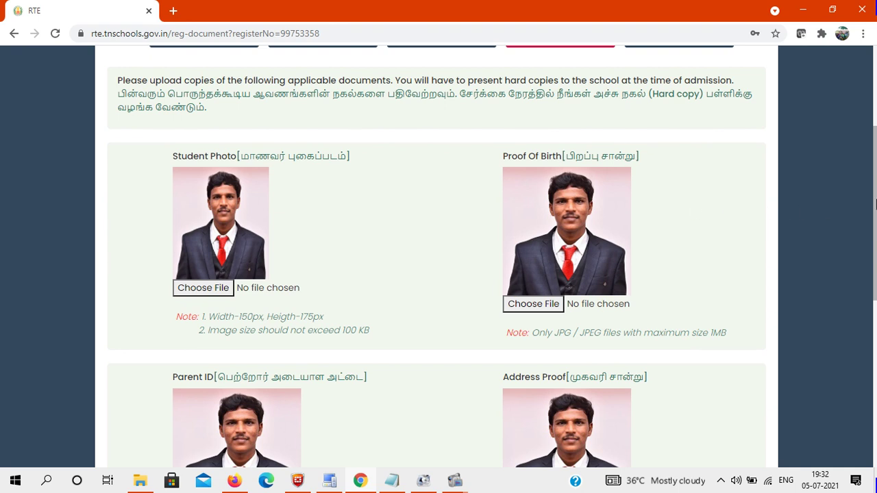
{"action": "left_click_drag", "start_coordinate": [875, 203], "coordinate": [875, 269]}
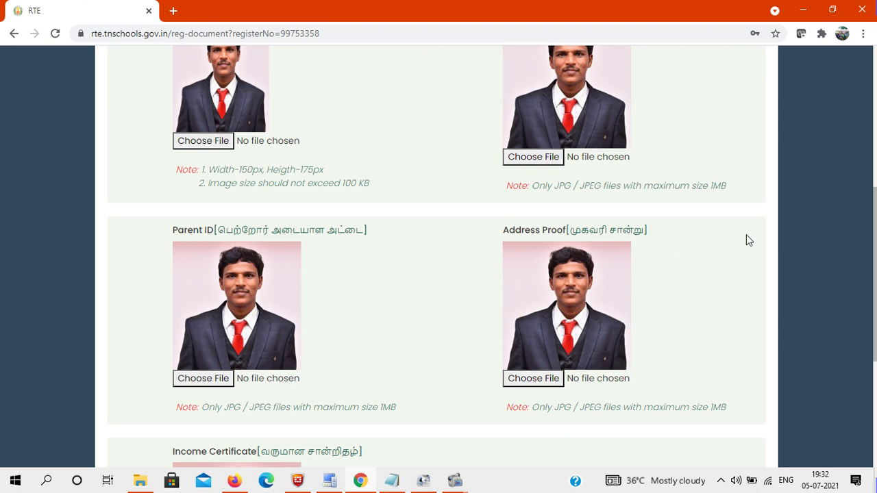
{"action": "left_click_drag", "start_coordinate": [875, 237], "coordinate": [875, 356]}
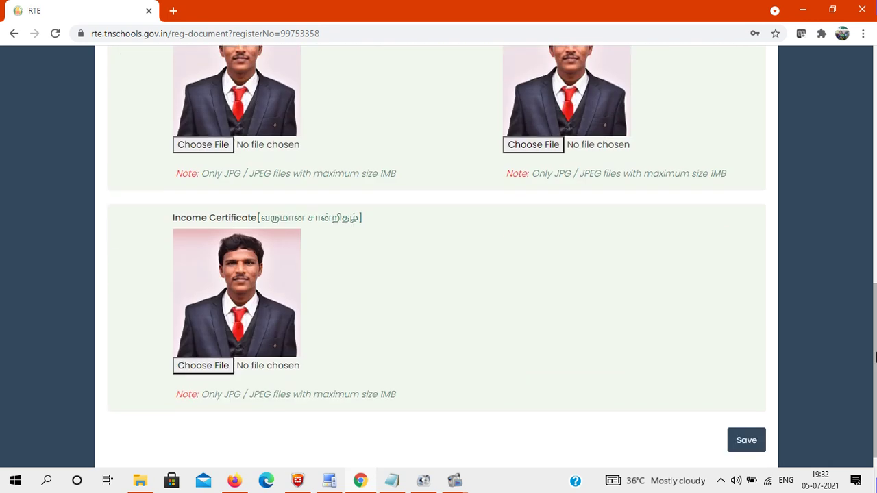
{"action": "left_click", "coordinate": [764, 442]}
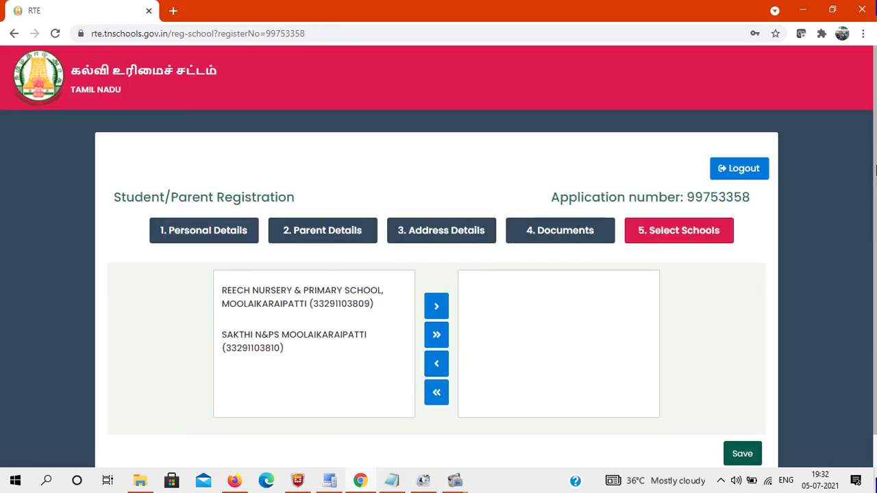
Step: Add Reech Nursery & Primary School and Sakthi N&PS Moolaikaraipatti, in that order, to the selected schools
{"action": "scroll", "coordinate": [875, 202], "scroll_direction": "down", "scroll_amount": 1}
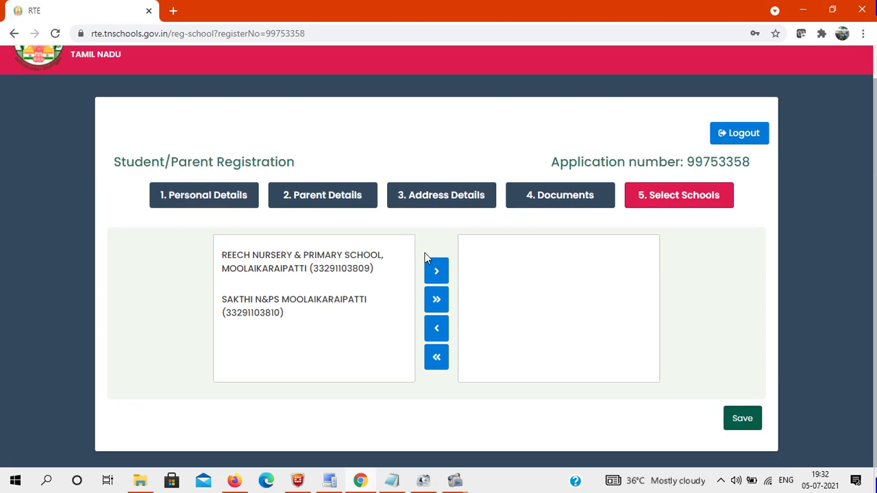
{"action": "left_click", "coordinate": [343, 272]}
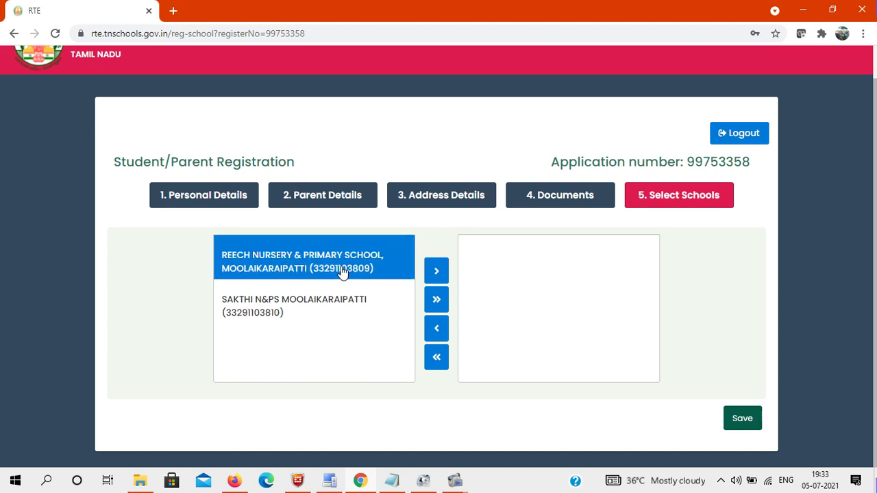
{"action": "left_click", "coordinate": [437, 272]}
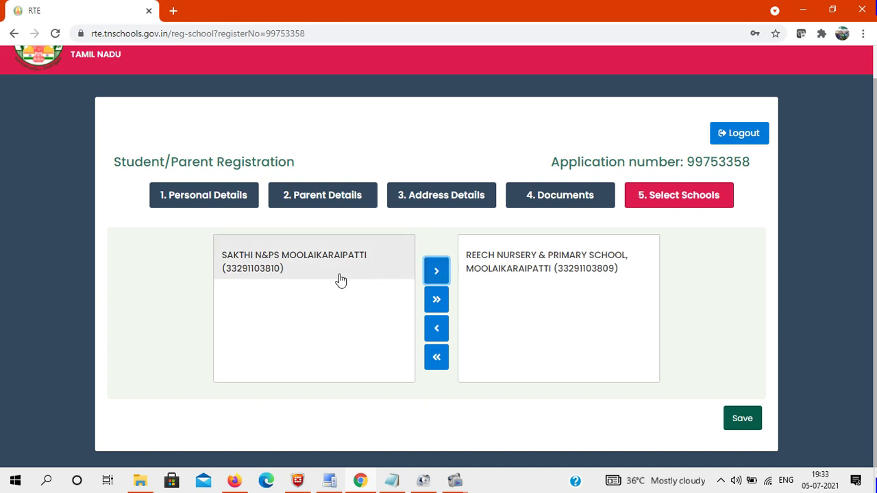
{"action": "left_click", "coordinate": [305, 264]}
{"action": "left_click", "coordinate": [440, 274]}
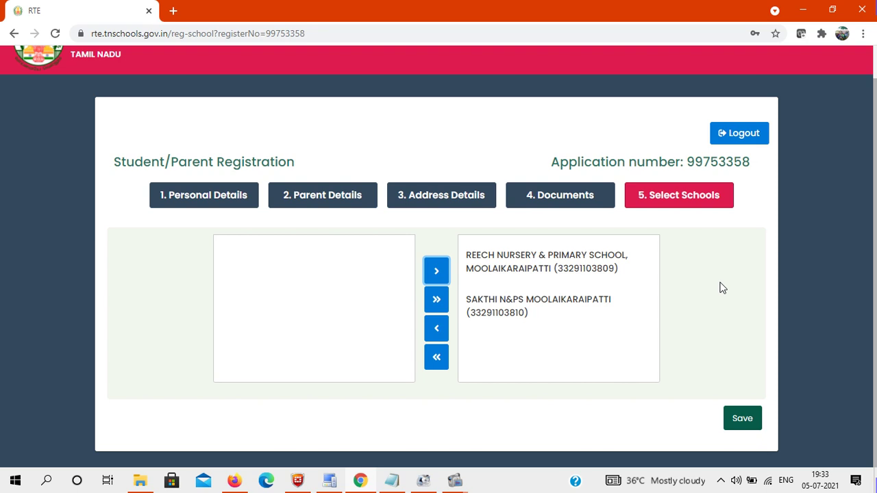
Step: Switch to Firefox and show the YouTube channel's playlists page
{"action": "left_click", "coordinate": [236, 482]}
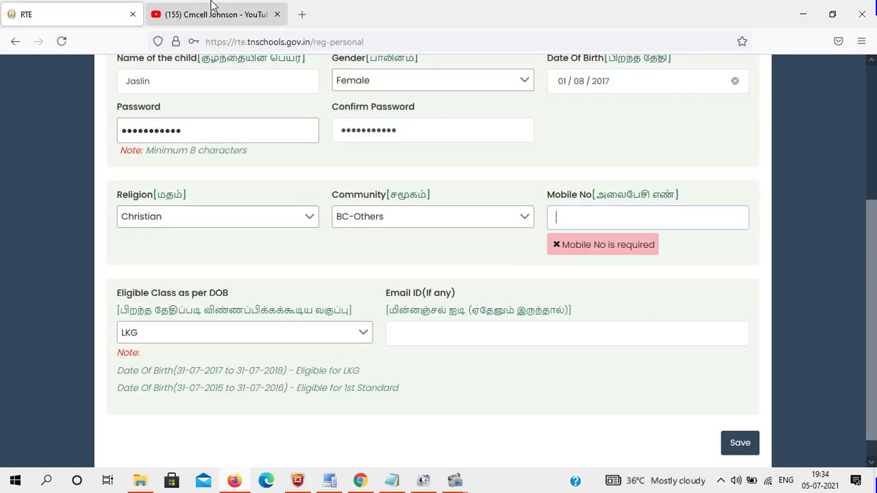
{"action": "left_click", "coordinate": [214, 14]}
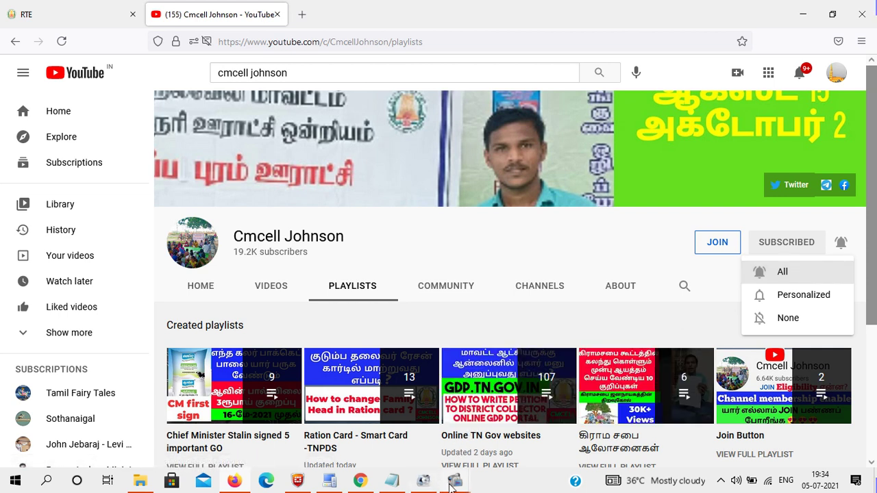
{"action": "mouse_move", "coordinate": [452, 483]}
{"action": "left_click", "coordinate": [407, 399]}
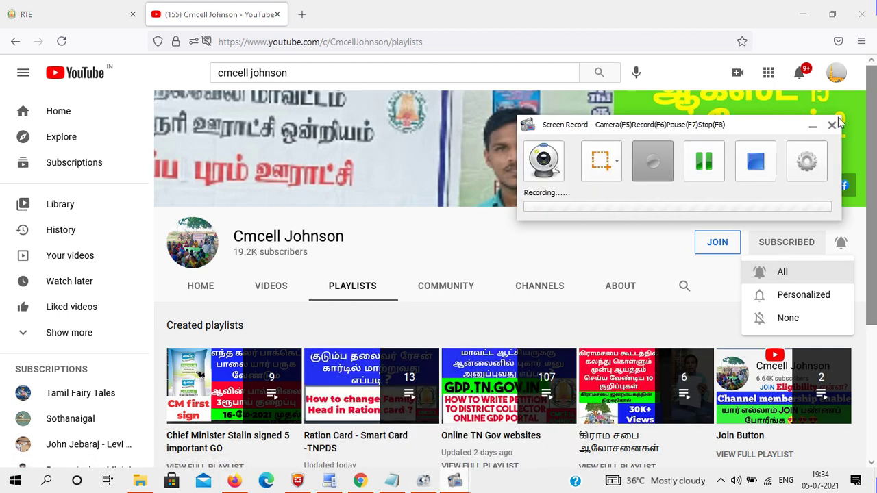